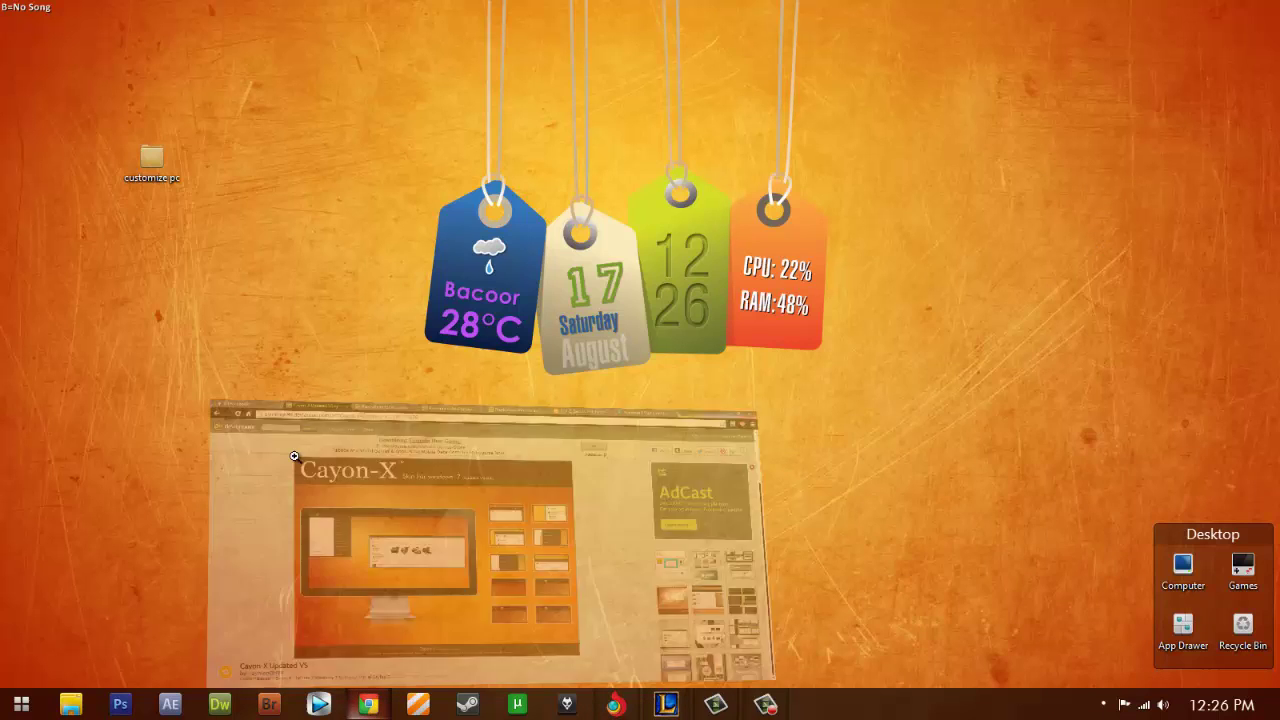
Step: Scroll the current theme page, then enlarge and review the Planisphere for Windows preview image
scroll(461, 316, "down", 1)
scroll(461, 316, "down", 3)
scroll(436, 441, "down", 4)
scroll(444, 438, "up", 8)
left_click(362, 12)
left_click(482, 478)
scroll(471, 376, "down", 3)
scroll(471, 376, "up", 3)
left_click(474, 383)
left_click(636, 351)
Step: Compare the Cayon-X Updated VS and Planisphere pages, then look over the TCP-Z blog page
left_click(305, 9)
left_click(388, 10)
left_click(240, 10)
left_click(853, 14)
scroll(480, 180, "up", 3)
Step: Scroll through the Windows 7 Start Orb Changer article on door2windows
left_click(990, 9)
scroll(176, 240, "down", 8)
scroll(176, 240, "up", 8)
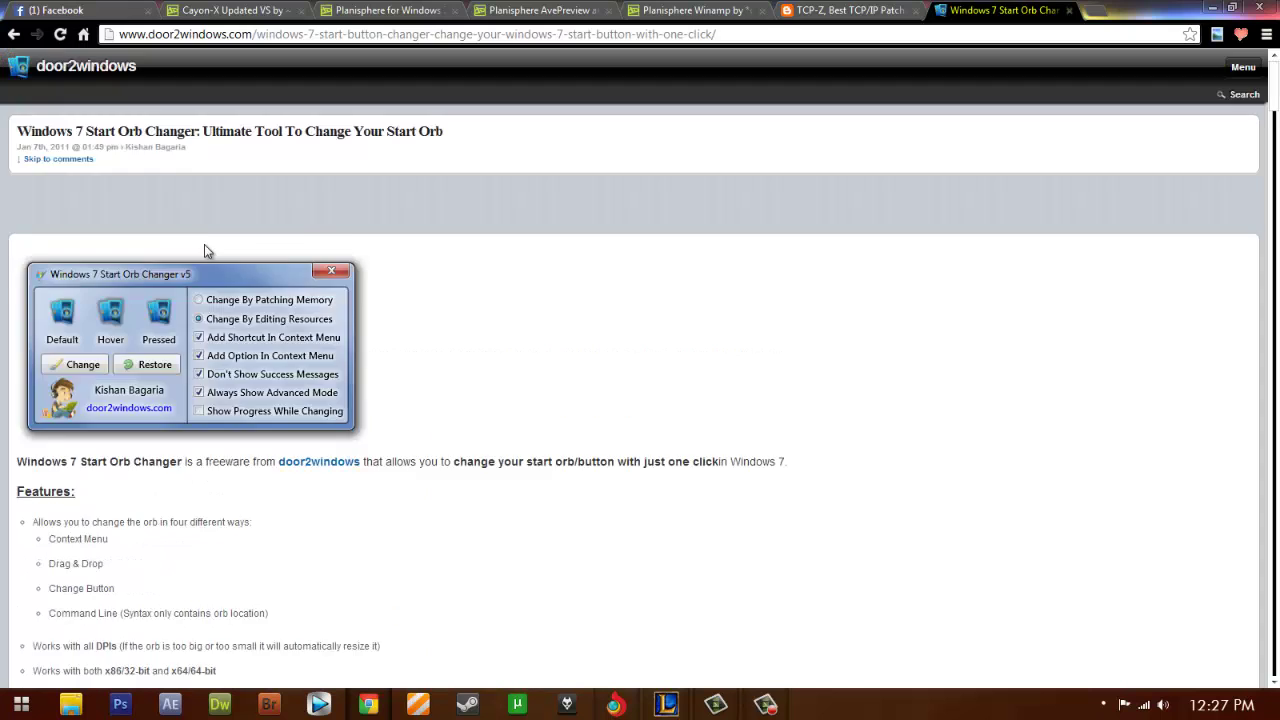
scroll(205, 248, "down", 6)
scroll(215, 150, "up", 6)
Step: Minimize Chrome and run UniversalThemePatcher-x64 as administrator
left_click(270, 12)
left_click(1212, 7)
left_click(388, 225)
right_click(388, 227)
left_click(455, 260)
Step: Confirm the language and report dialogs, check the patched DLLs, then close the patcher
left_click(640, 399)
left_click(683, 443)
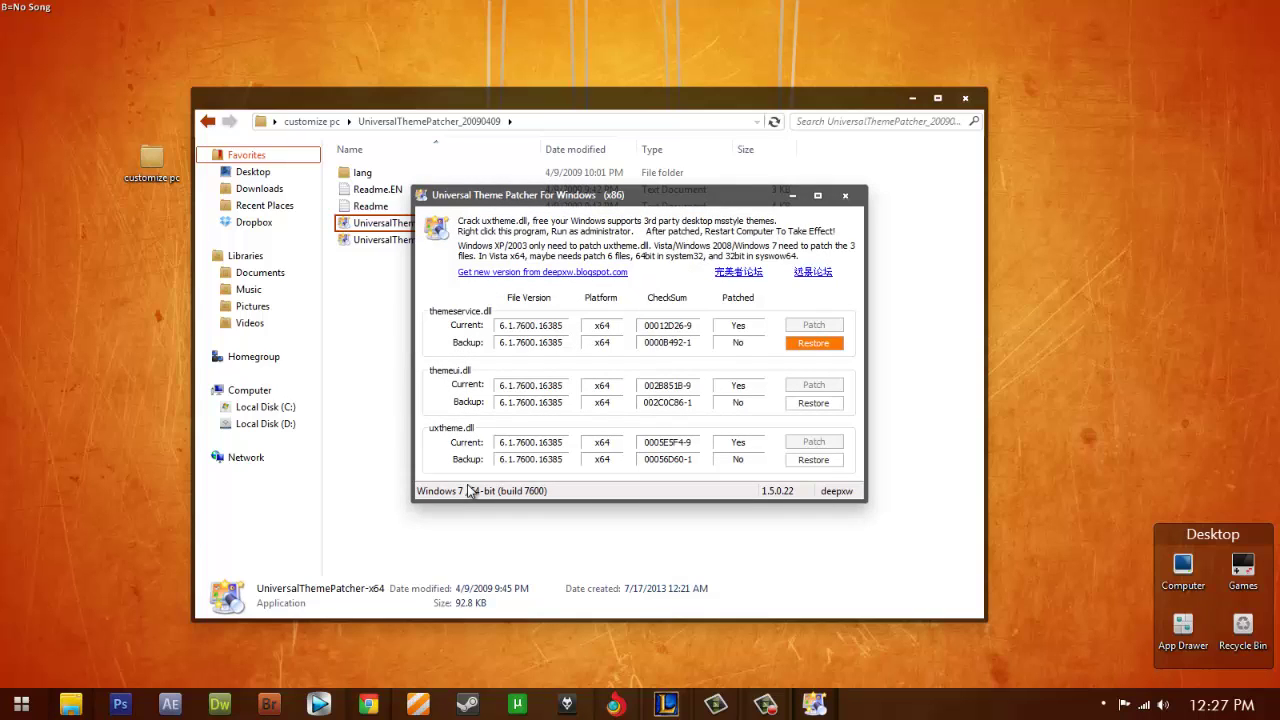
left_click(847, 196)
Step: Browse the Cayon-X Updated StartOrbs, ExplorerFrames, Font and TakeOwnerShip folders
left_click(311, 121)
double_click(370, 270)
double_click(377, 176)
double_click(371, 207)
key("BackSpace")
double_click(392, 172)
key("BackSpace")
double_click(388, 190)
key("BackSpace")
double_click(392, 223)
key("BackSpace")
Step: Look inside the Theme > Cayon-X Updated folder, then close Explorer
double_click(386, 240)
double_click(397, 176)
key("BackSpace")
key("BackSpace")
key("BackSpace")
key("BackSpace")
left_click(966, 99)
Step: Run Windows 7 Start Orb Changer v5 as administrator from customize pc, then close it
double_click(152, 165)
left_click(397, 414)
right_click(396, 413)
left_click(466, 284)
left_click_drag(323, 187, 136, 118)
left_click(220, 118)
Step: Open startorbs, select the tokenanimationorb file, then go back up to customize pc
double_click(372, 240)
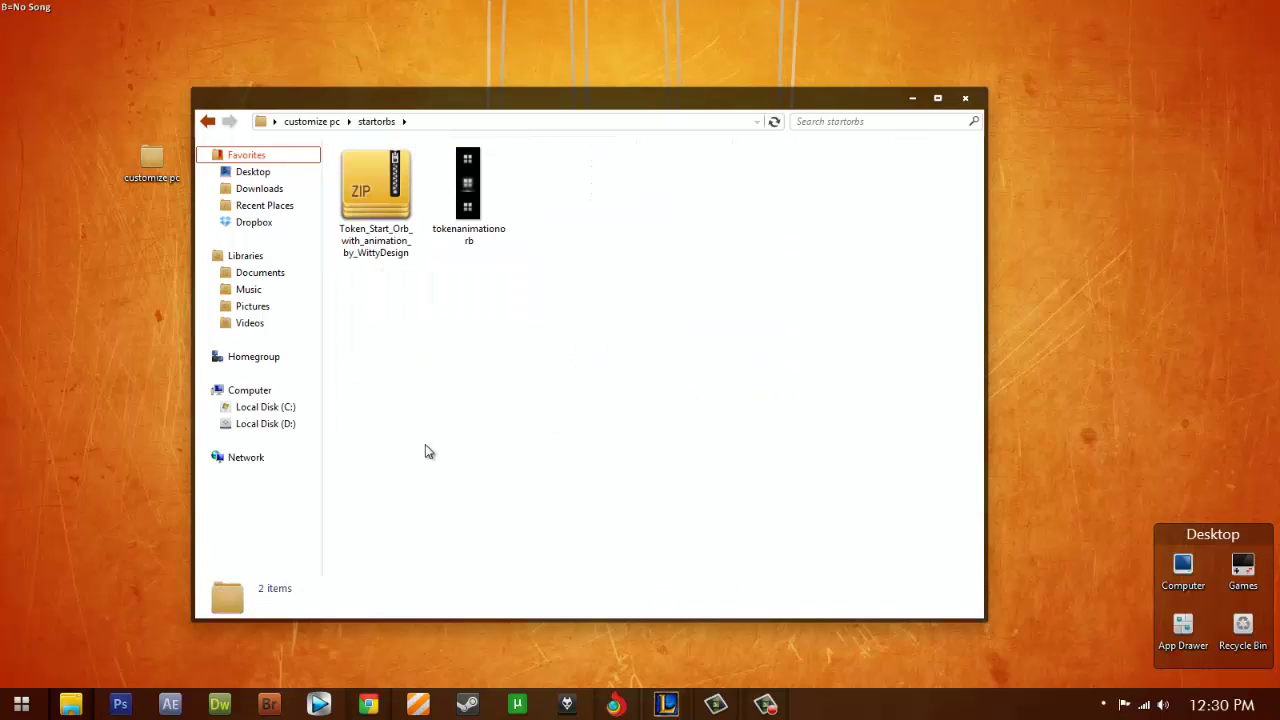
left_click(387, 709)
left_click(387, 709)
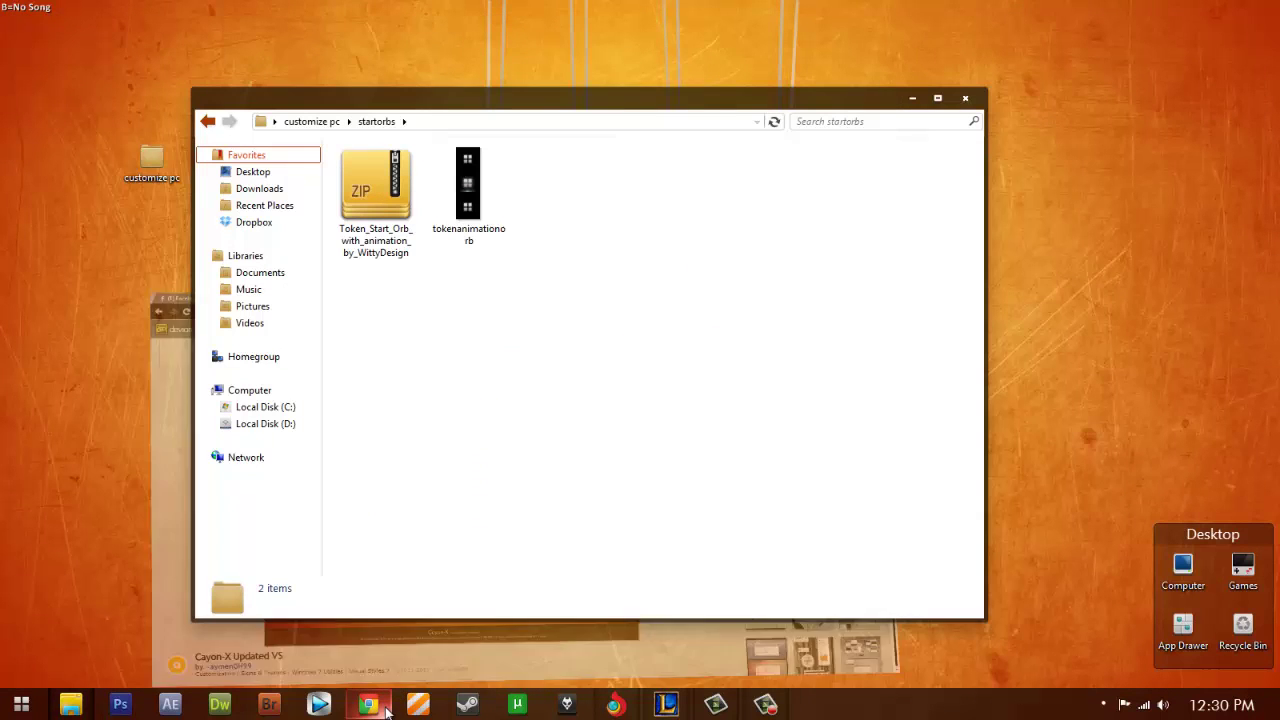
left_click(483, 200)
key("BackSpace")
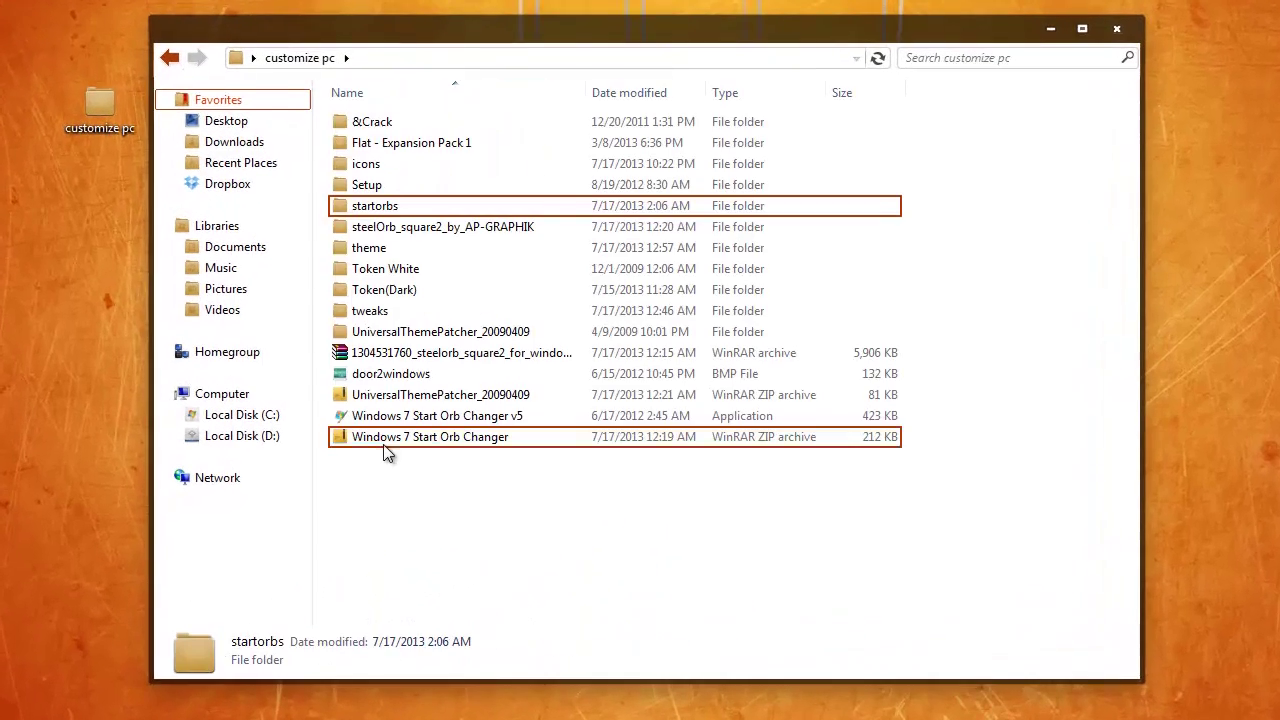
Step: Search the Start menu for 'icon', then dismiss the results
left_click(5, 715)
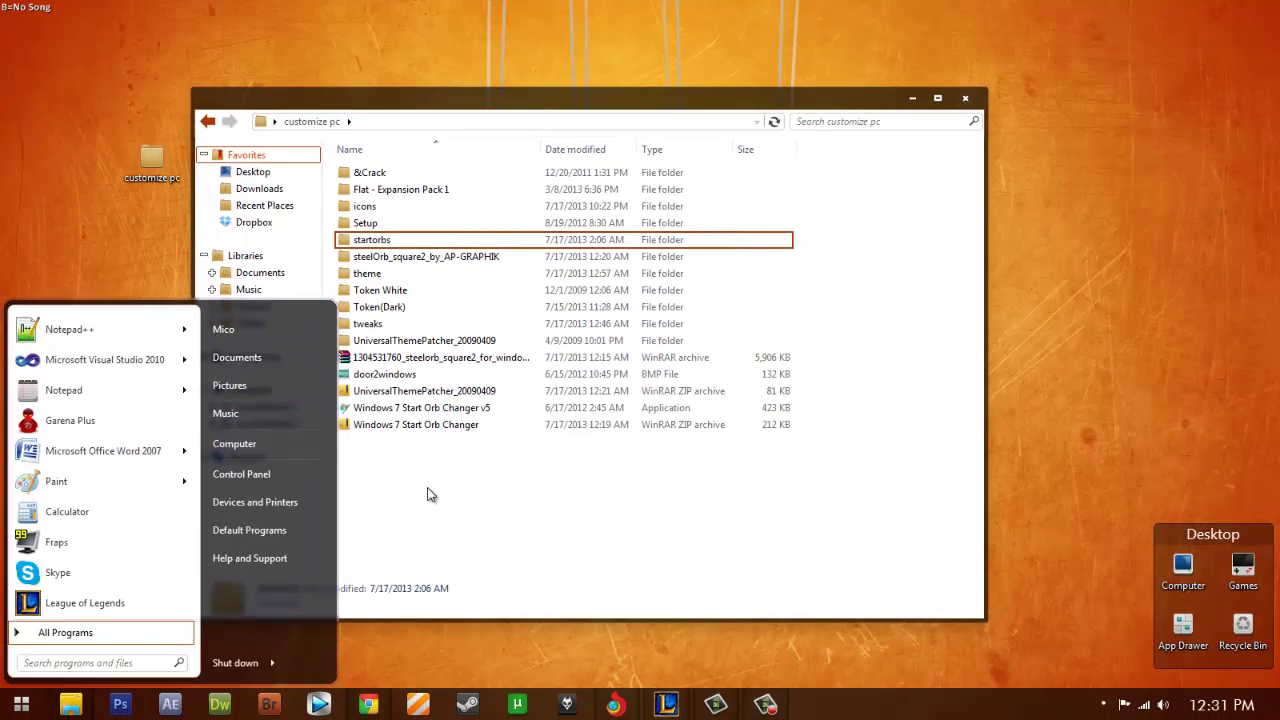
left_click(433, 501)
key("super")
left_click(83, 663)
type("icon")
left_click(675, 558)
mouse_move(716, 705)
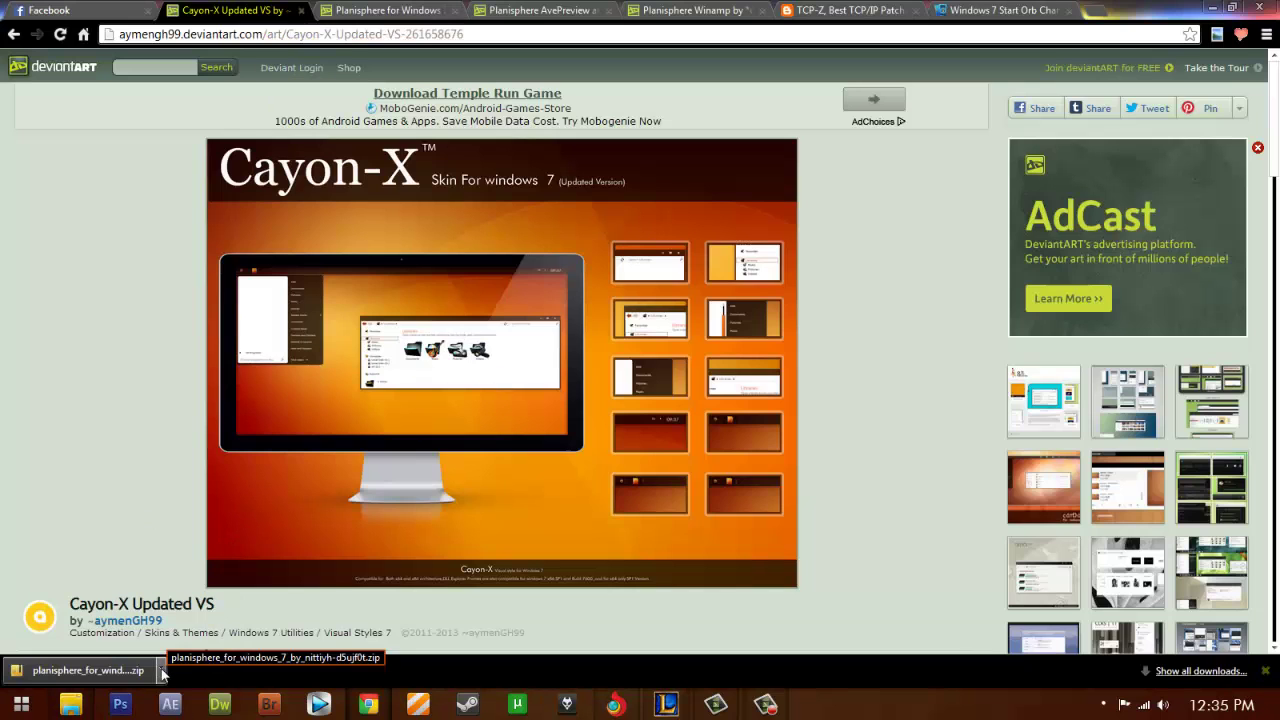
Step: Show the downloaded Planisphere zip in its Downloads folder
left_click(161, 672)
left_click(212, 605)
left_click(361, 20)
scroll(281, 384, "up", 3)
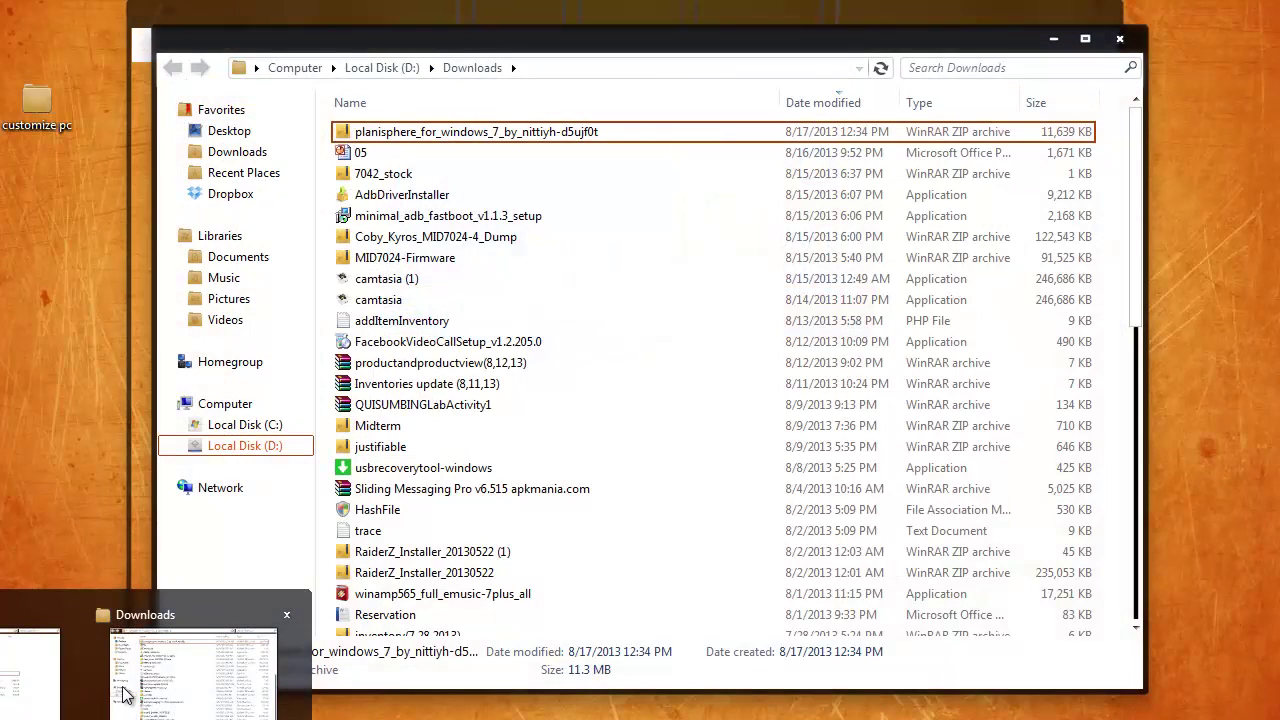
Step: Paste the Planisphere zip onto the desktop and dismiss the Fences trial and purchase dialogs
left_click(125, 695)
left_click(1056, 44)
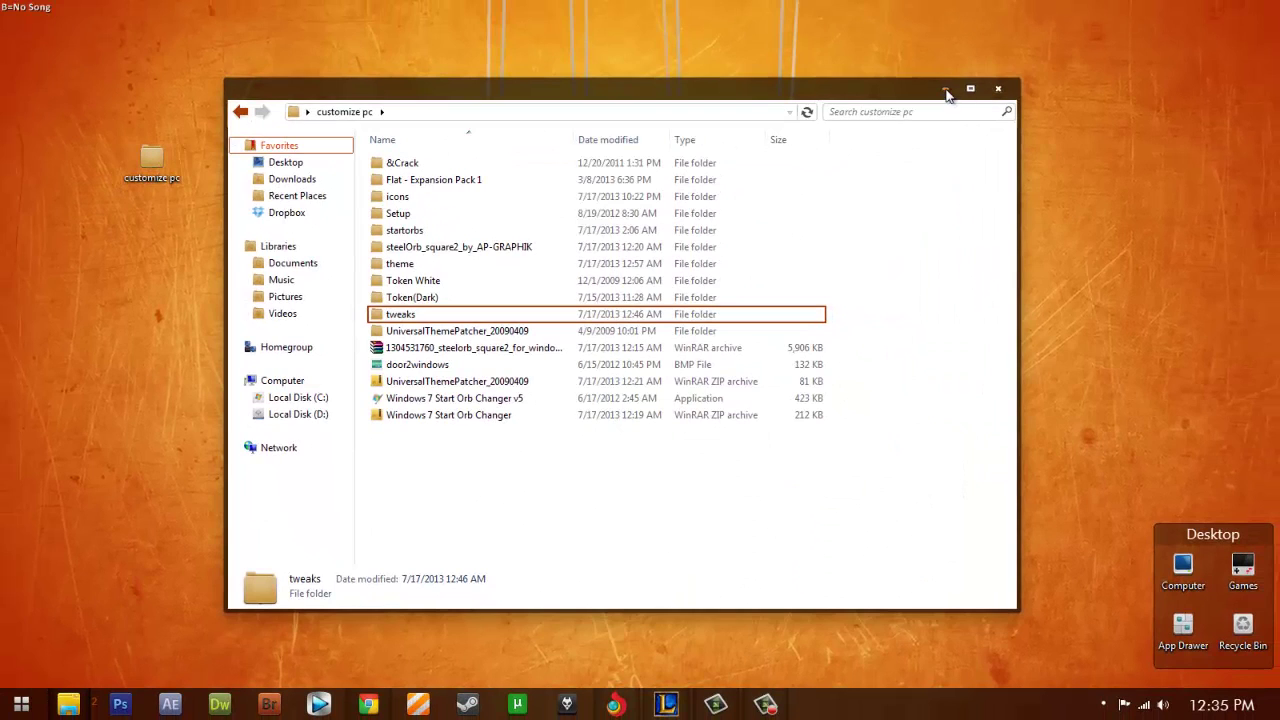
left_click(945, 91)
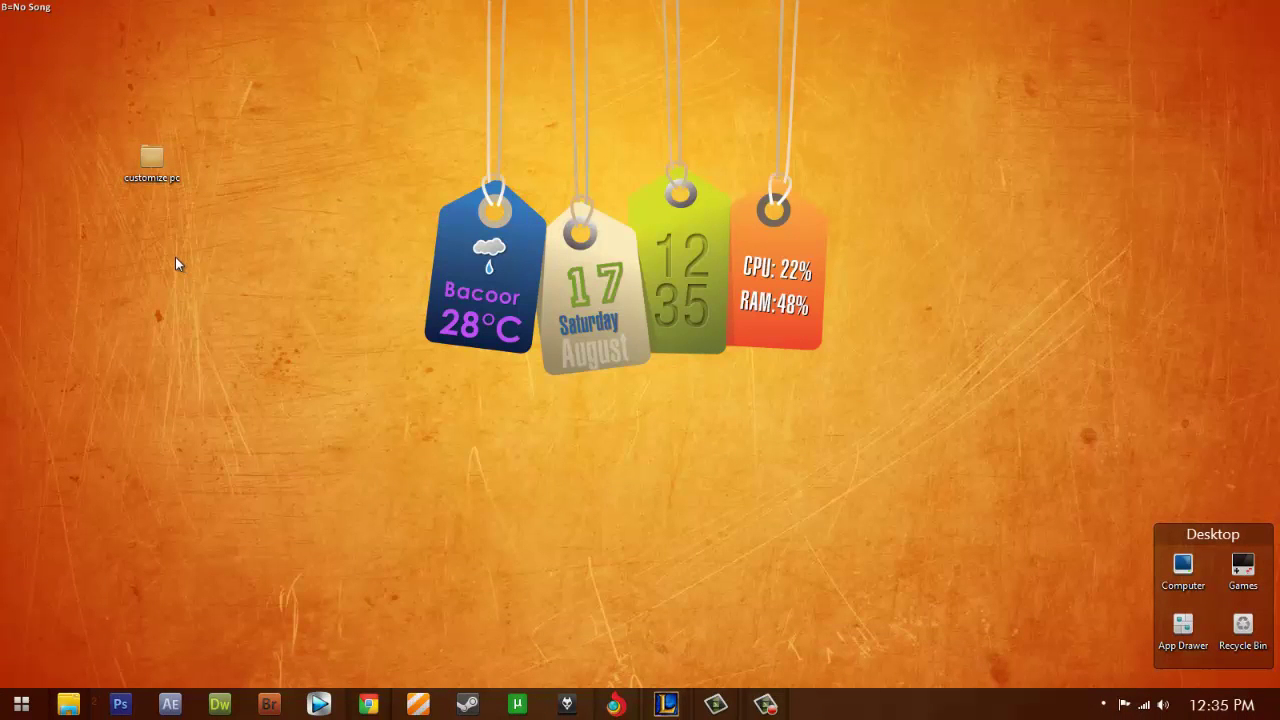
key("ctrl+v")
left_click(767, 400)
left_click(821, 222)
Step: Inspect the Planisphere zip, extract it, and dismiss the Fences dialogs
double_click(160, 241)
left_click(168, 237)
left_click(1025, 91)
right_click(159, 249)
left_click(210, 336)
left_click(789, 317)
left_click(824, 218)
Step: Open the extracted Planisphere folder and read the INSTALL NOTES file
double_click(20, 104)
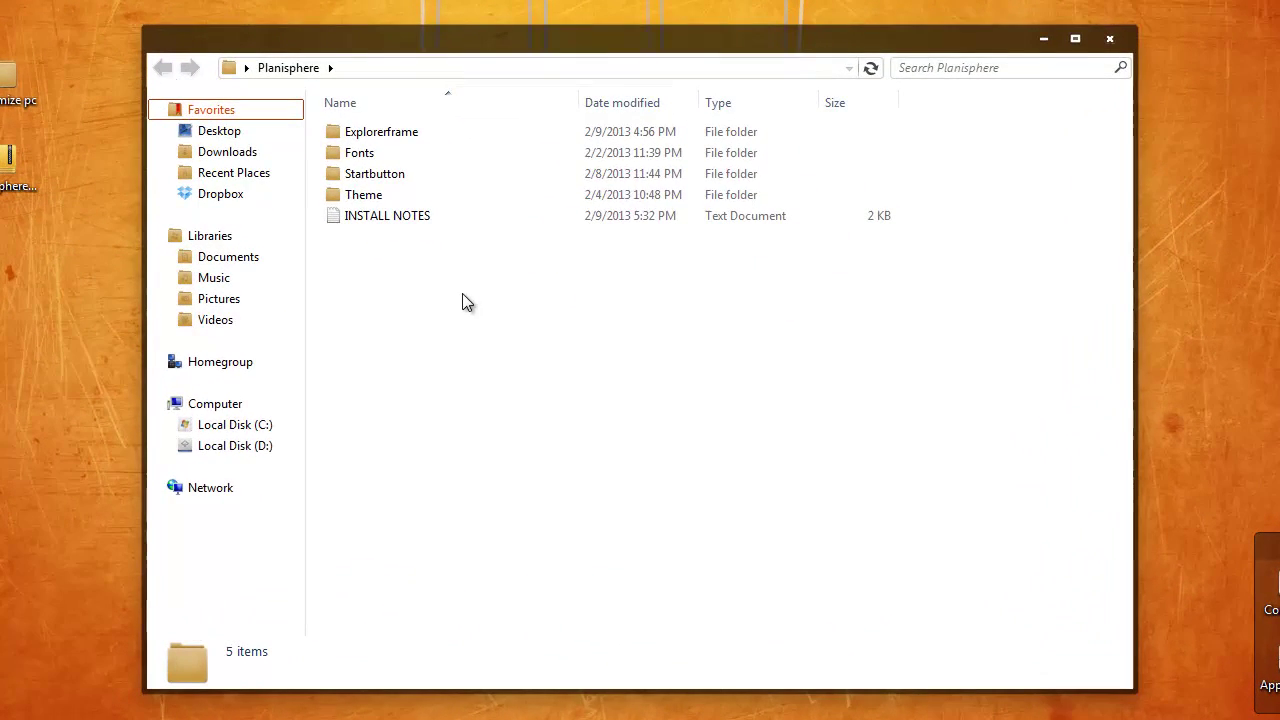
double_click(368, 218)
scroll(368, 228, "down", 2)
scroll(866, 334, "up", 2)
left_click(940, 116)
Step: Look through the Planisphere Fonts and Explorerframe (Love, Light) folders
left_click(370, 195)
double_click(373, 156)
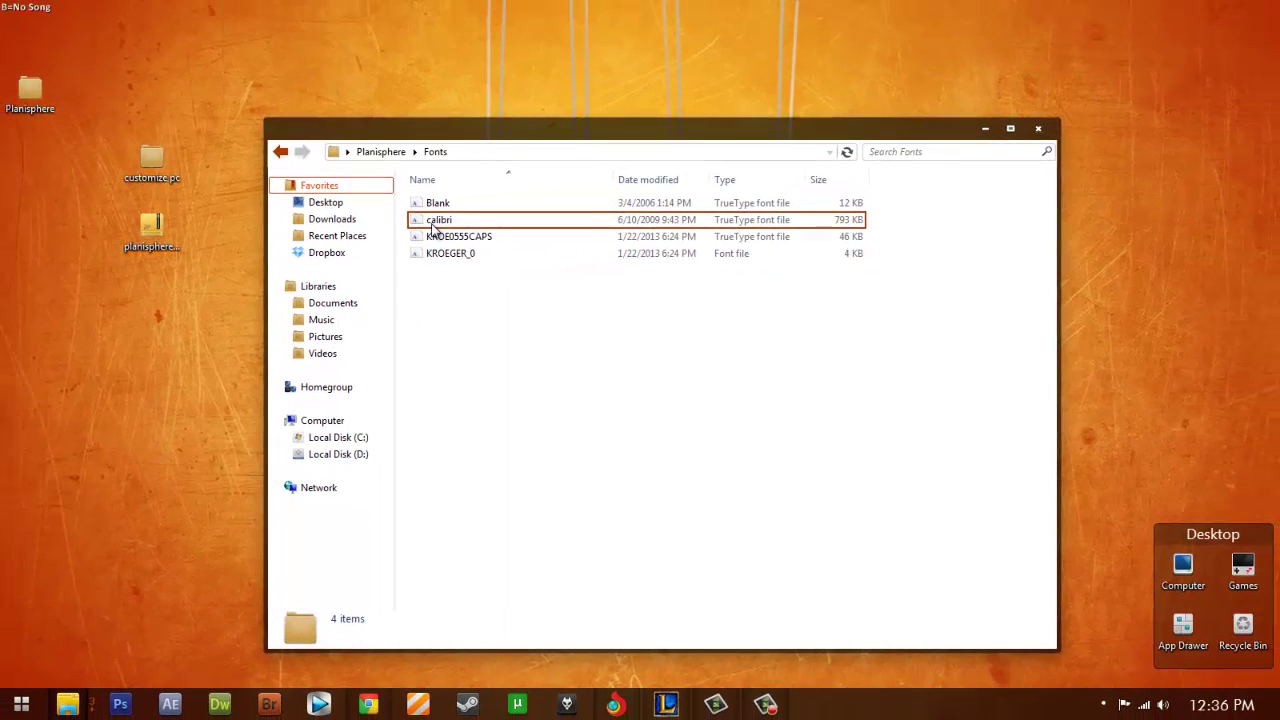
key("BackSpace")
double_click(440, 206)
left_click(435, 238)
key("Up")
key("Down")
key("BackSpace")
Step: Copy the Planisphere theme files into C:\Windows\Resources\Themes and close the window
double_click(436, 254)
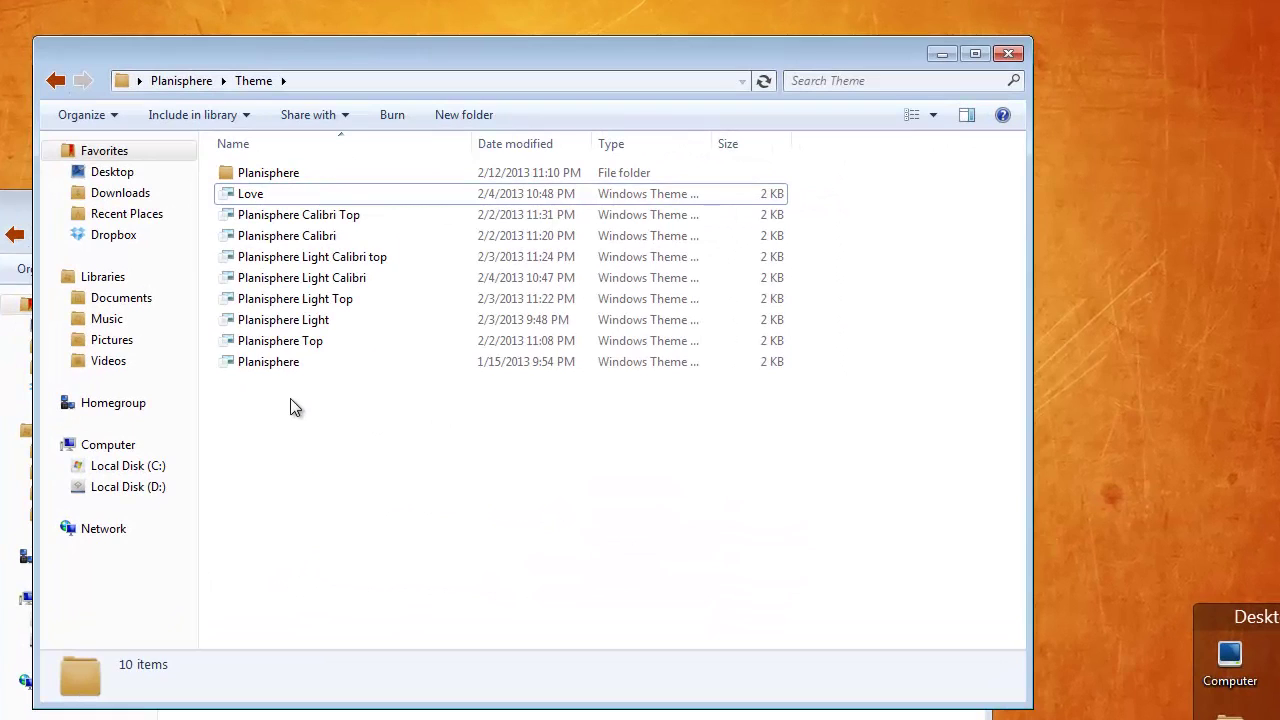
left_click_drag(292, 398, 286, 162)
left_click(133, 474)
double_click(252, 380)
left_click(252, 380)
key("r")
double_click(260, 208)
double_click(259, 214)
key("ctrl+v")
left_click(1010, 55)
Step: From the desktop's Personalize window, pick Planisphere Light, then close the window
right_click(1073, 86)
left_click(1114, 388)
left_click_drag(1006, 252, 1001, 272)
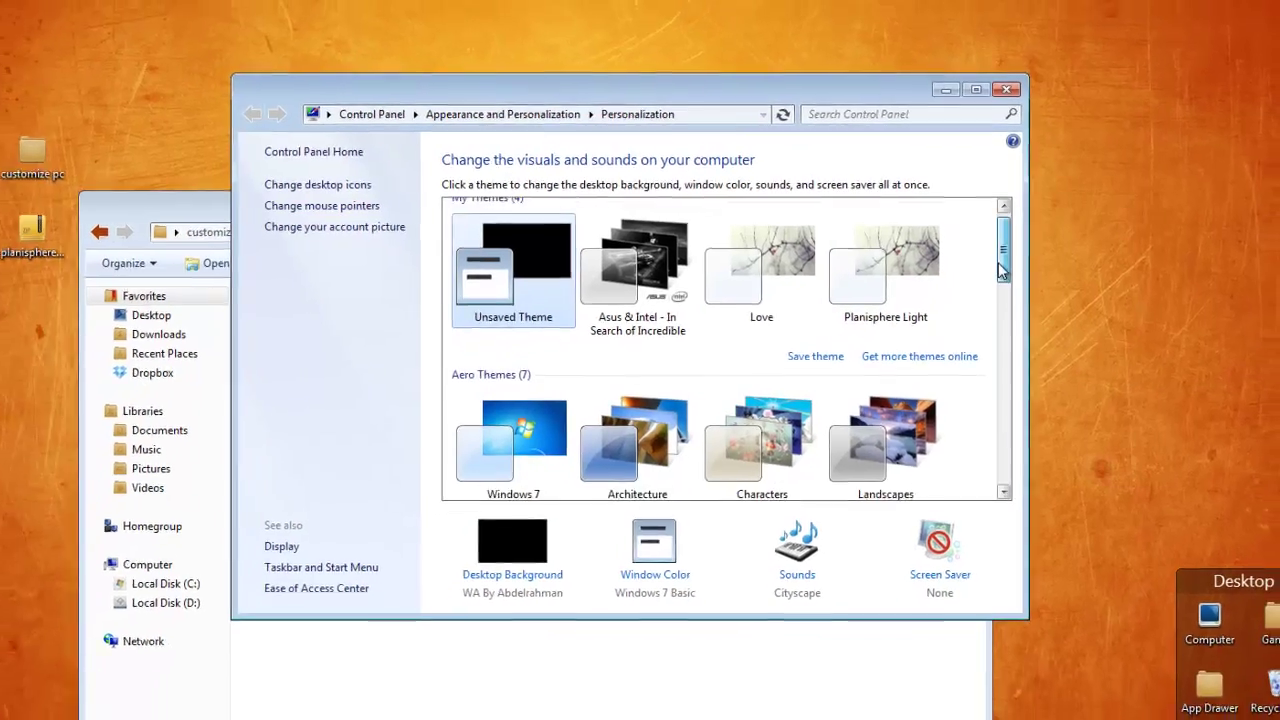
left_click(909, 280)
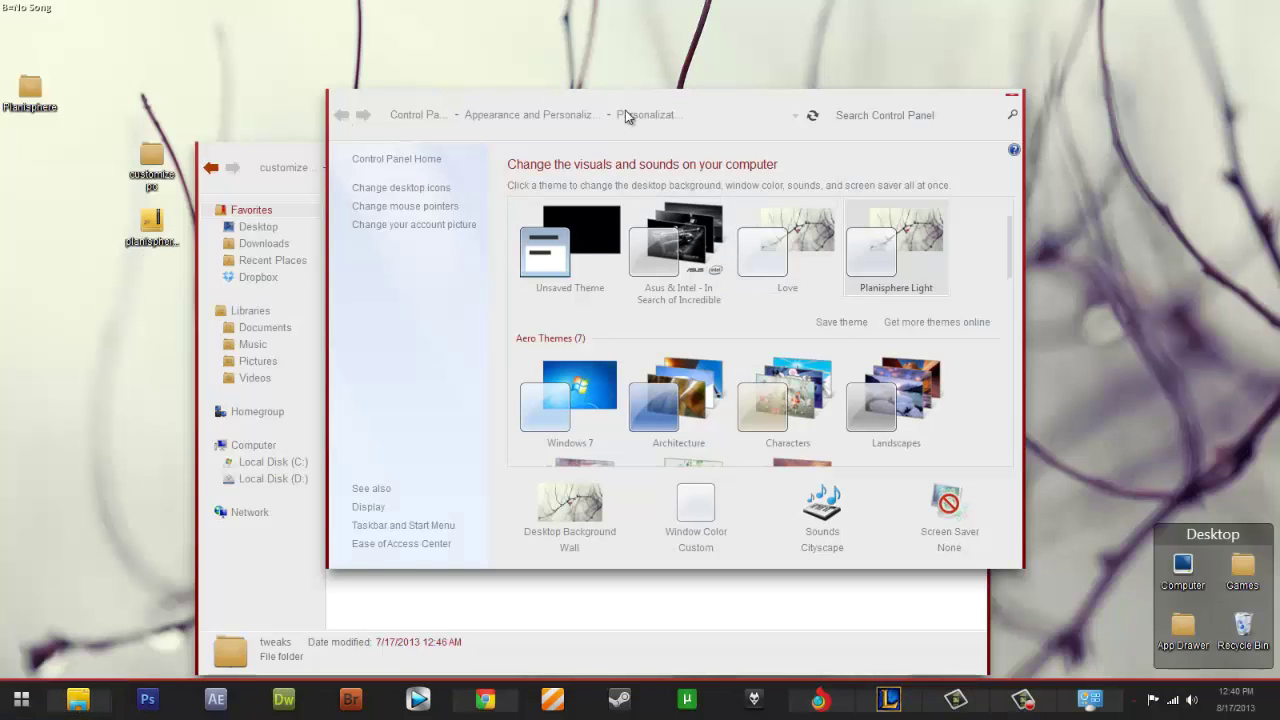
left_click_drag(625, 113, 436, 98)
left_click(824, 84)
Step: Nudge the customize pc window upward, then minimize it
left_click_drag(663, 159, 678, 89)
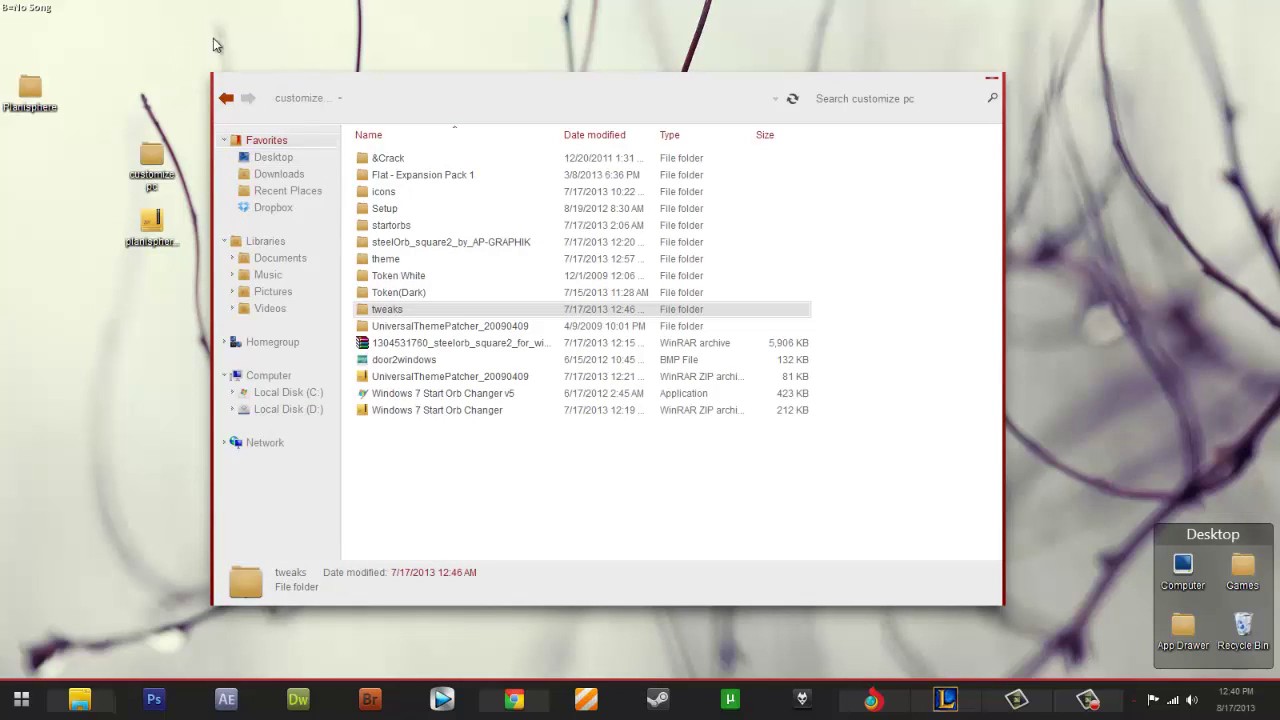
left_click(935, 82)
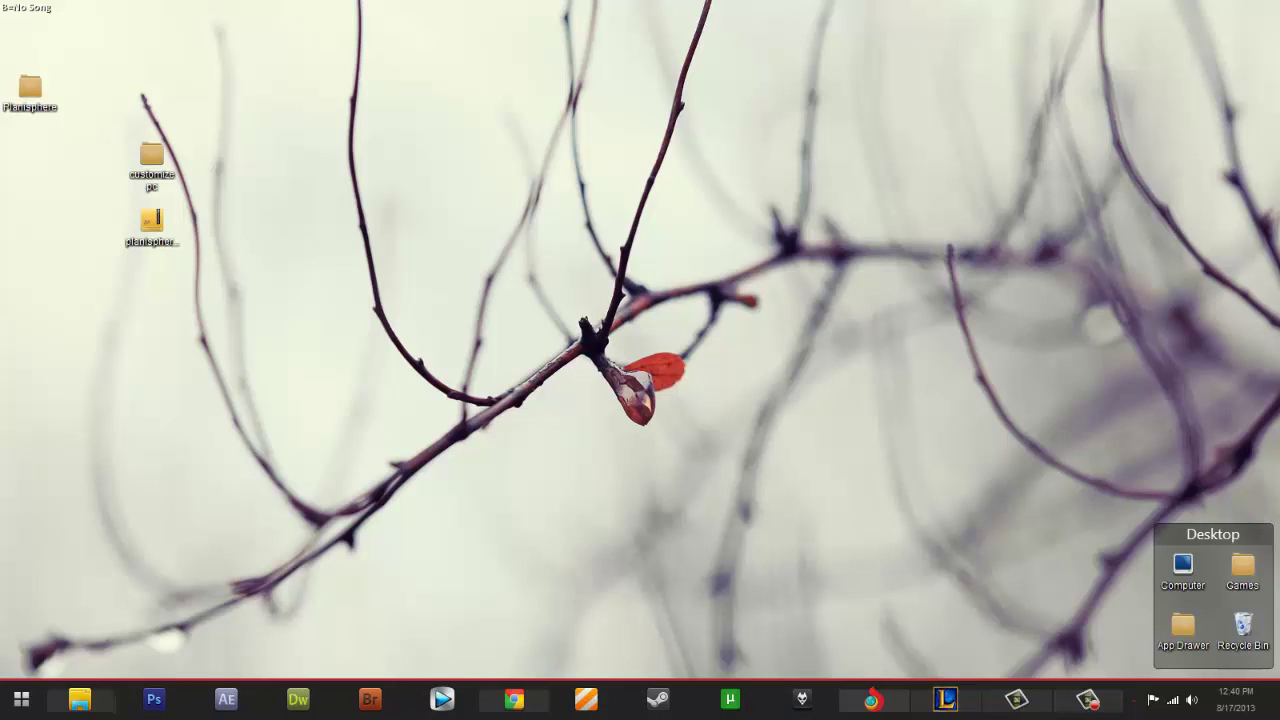
left_click(8, 708)
left_click(16, 706)
left_click(16, 706)
left_click(538, 503)
Step: In Personalization, try the Love theme, then apply Planisphere Light Calibri
right_click(598, 484)
left_click(646, 455)
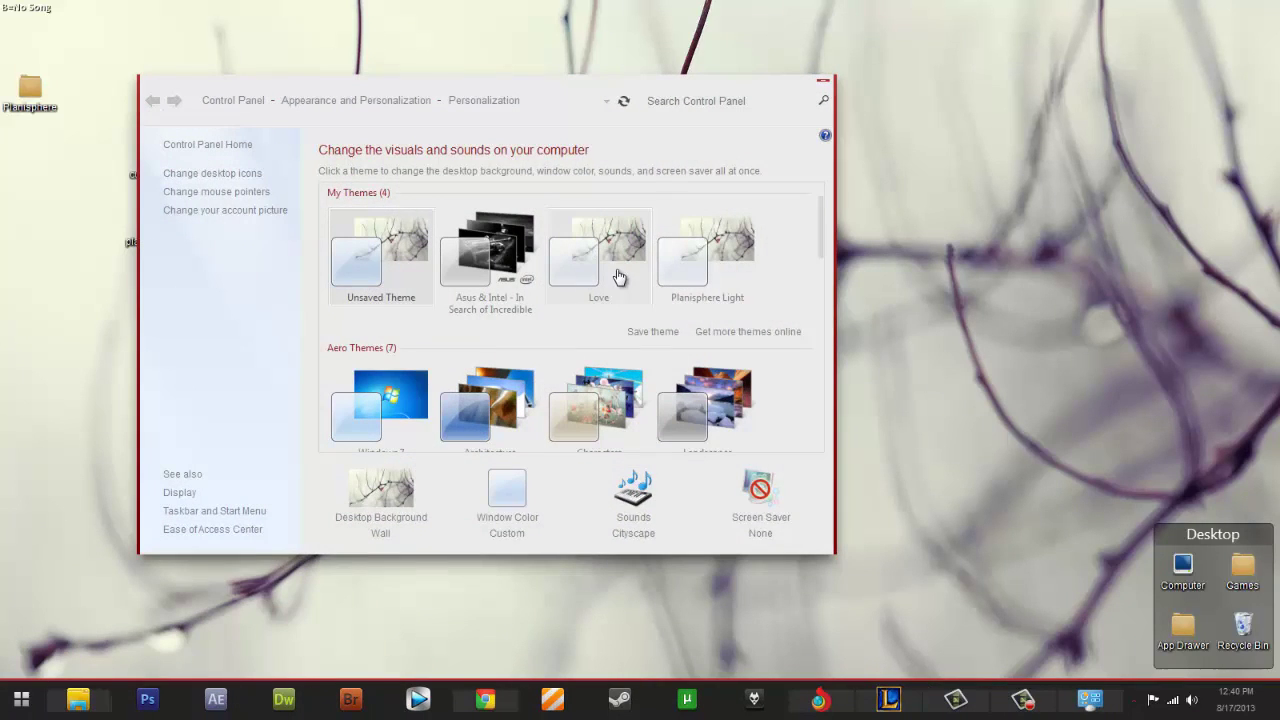
left_click(614, 262)
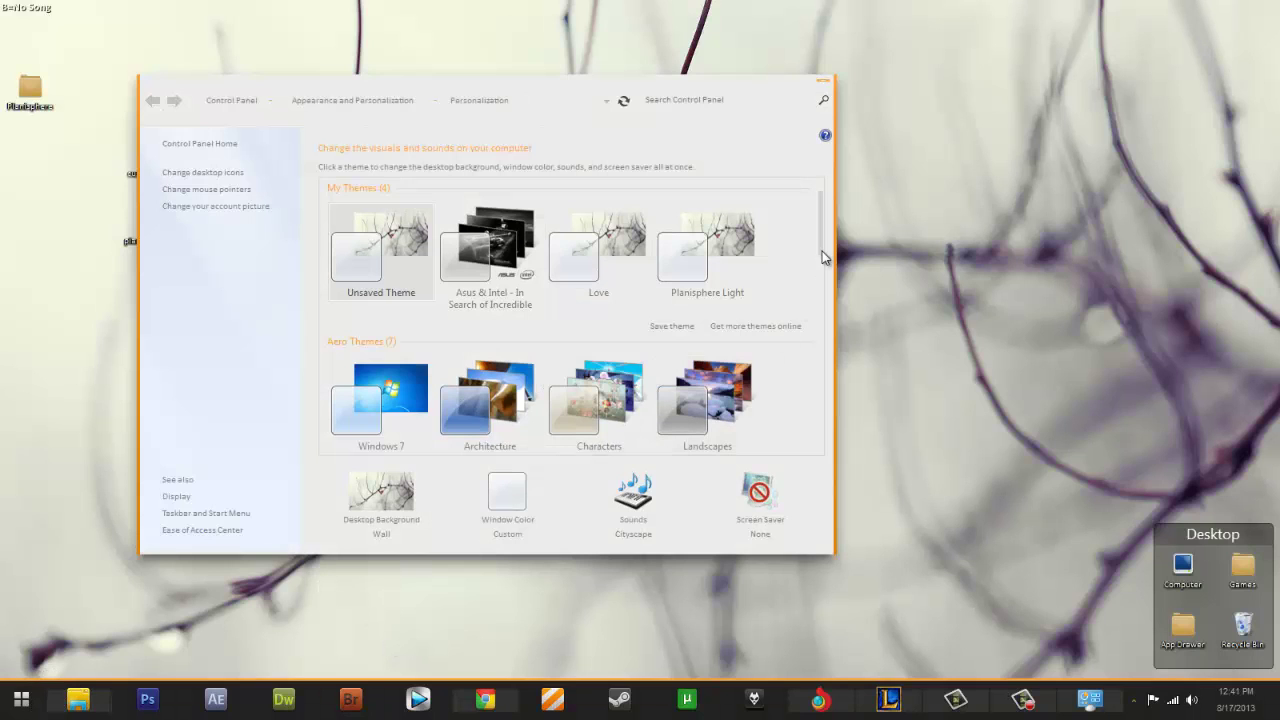
left_click_drag(820, 257, 808, 337)
left_click(727, 365)
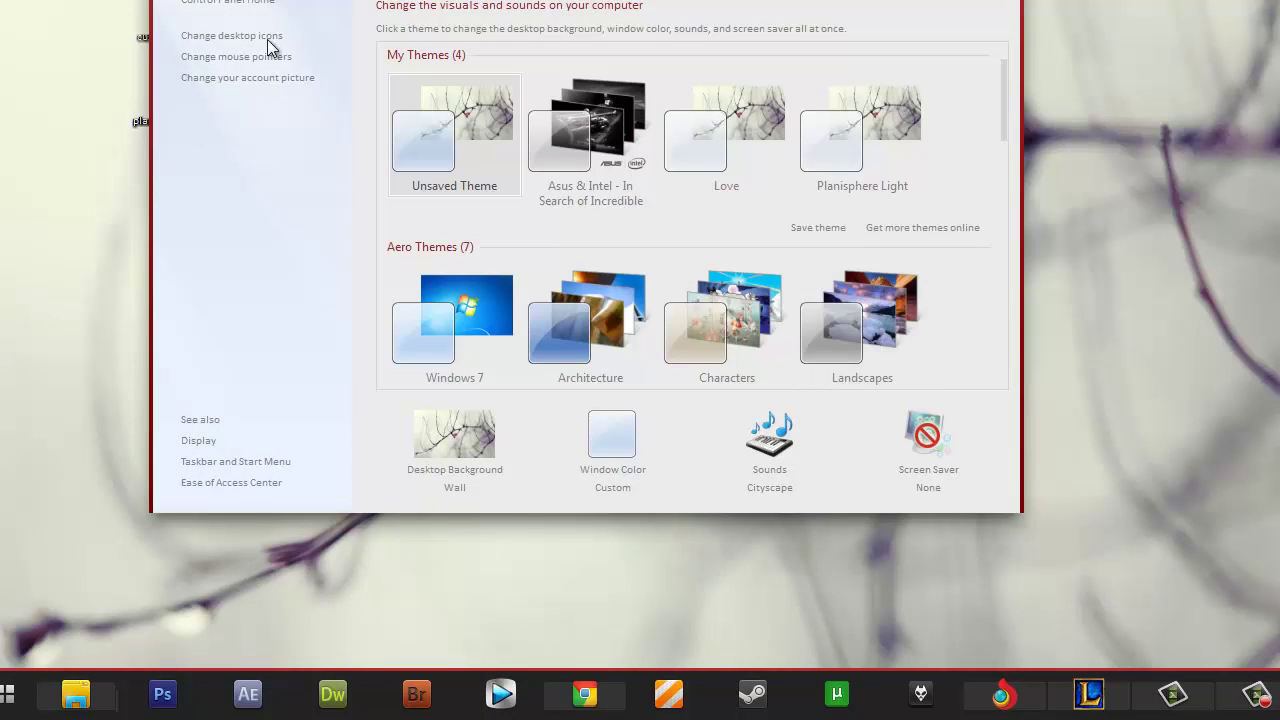
Step: Install the Blank font from Planisphere > Fonts, replacing the existing copy
mouse_move(76, 694)
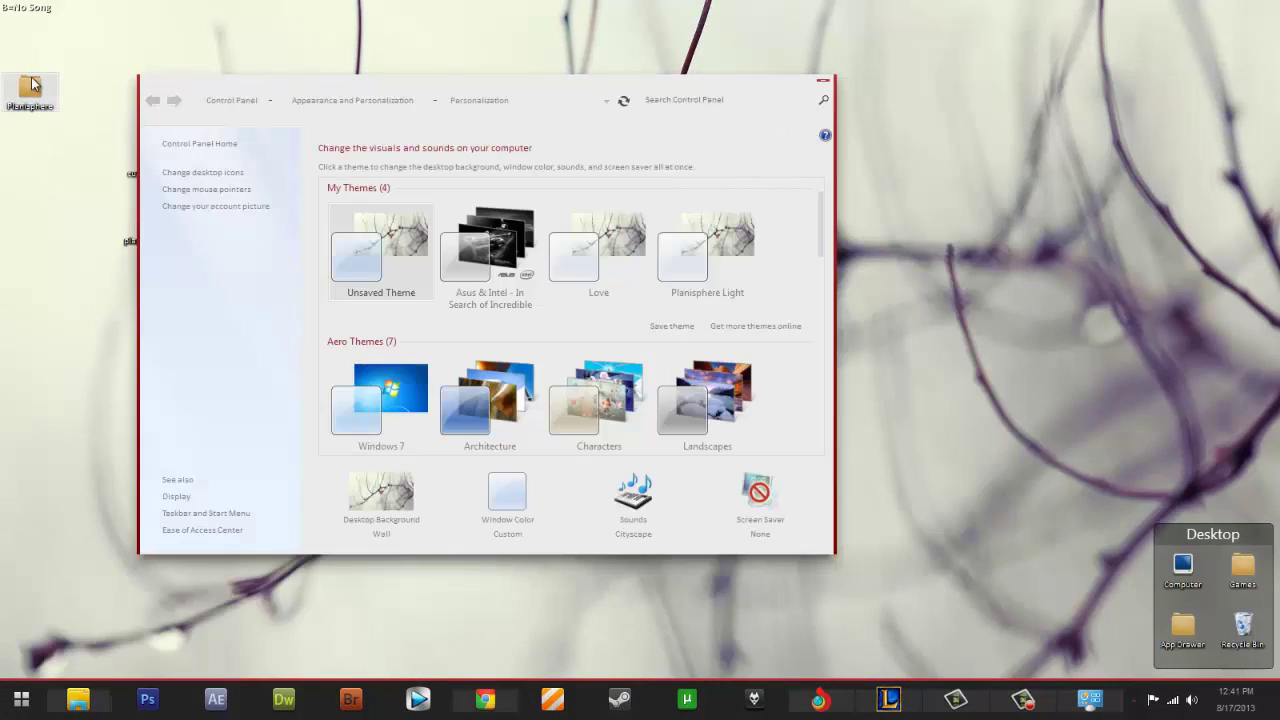
double_click(30, 88)
double_click(417, 199)
double_click(421, 180)
left_click(183, 120)
left_click(696, 358)
left_click(1026, 87)
Step: Preview Calibri and install the kroeger 05_55 caps and Kroeger 05_55 fonts
double_click(421, 196)
left_click(1047, 106)
double_click(431, 212)
left_click(222, 157)
left_click(1066, 127)
double_click(405, 228)
left_click(240, 178)
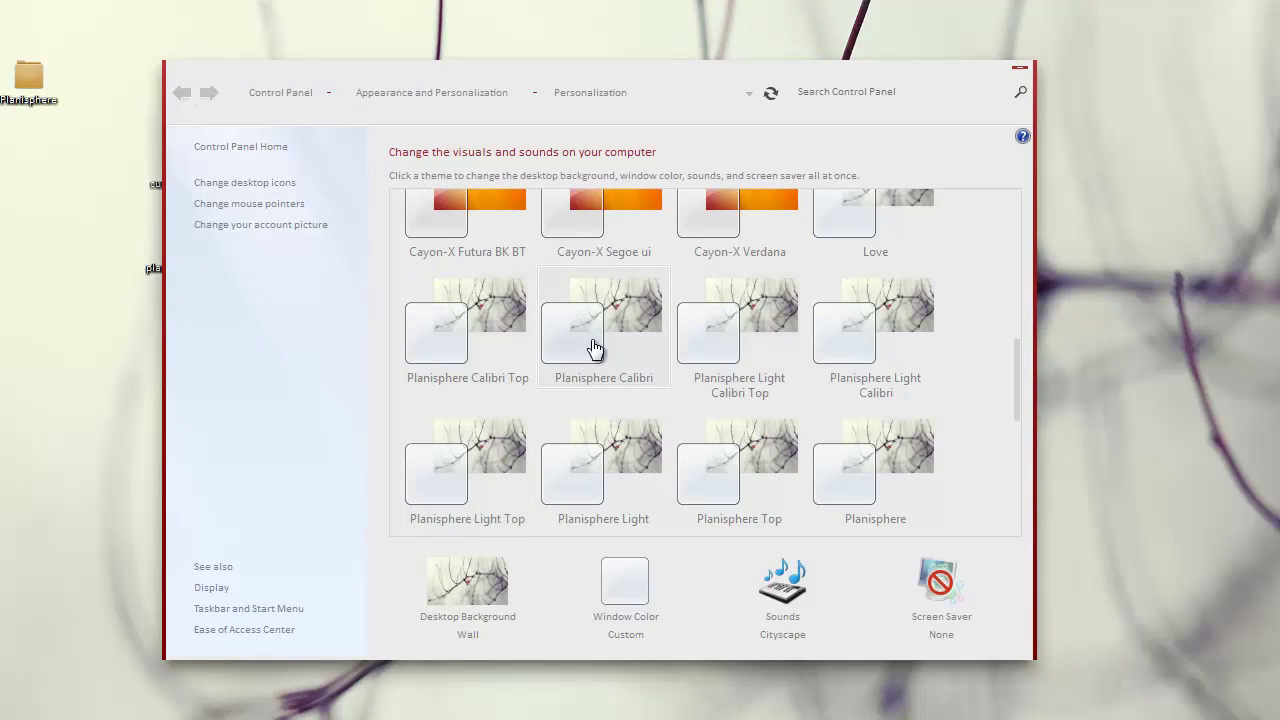
Step: Try Planisphere Calibri, then choose Planisphere Light Top further down the theme list
left_click(594, 347)
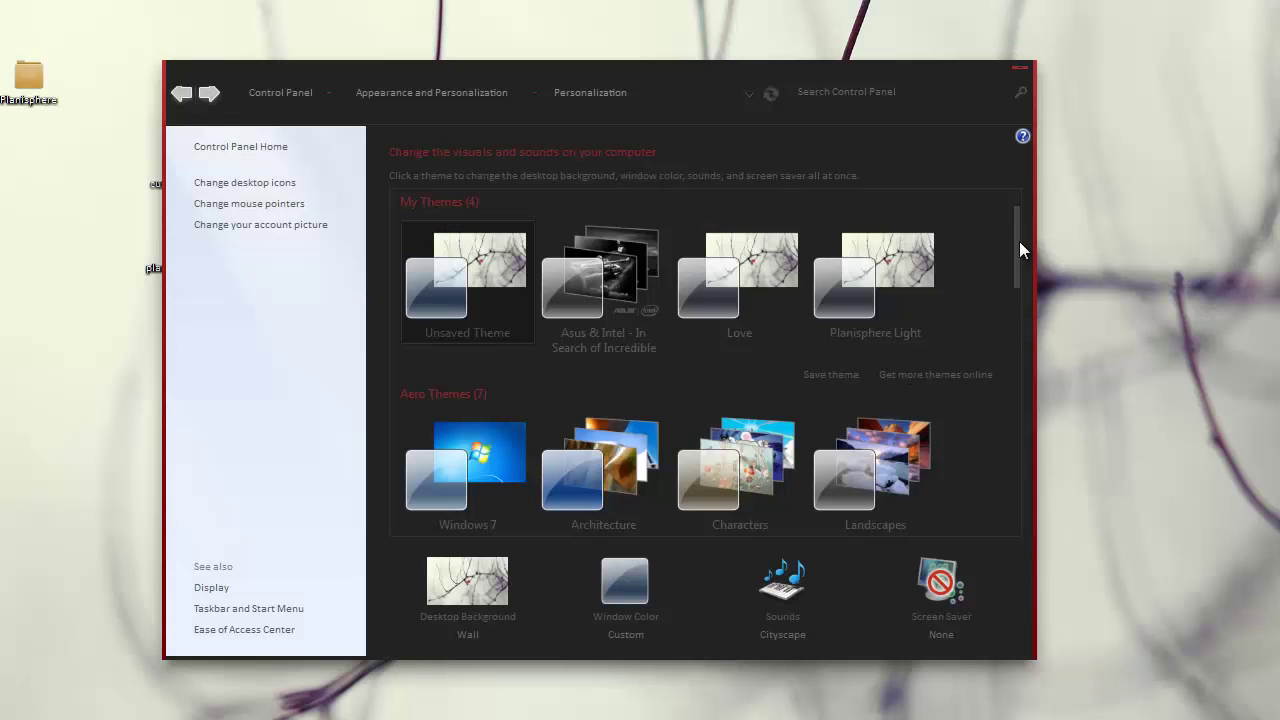
left_click_drag(1019, 241, 993, 397)
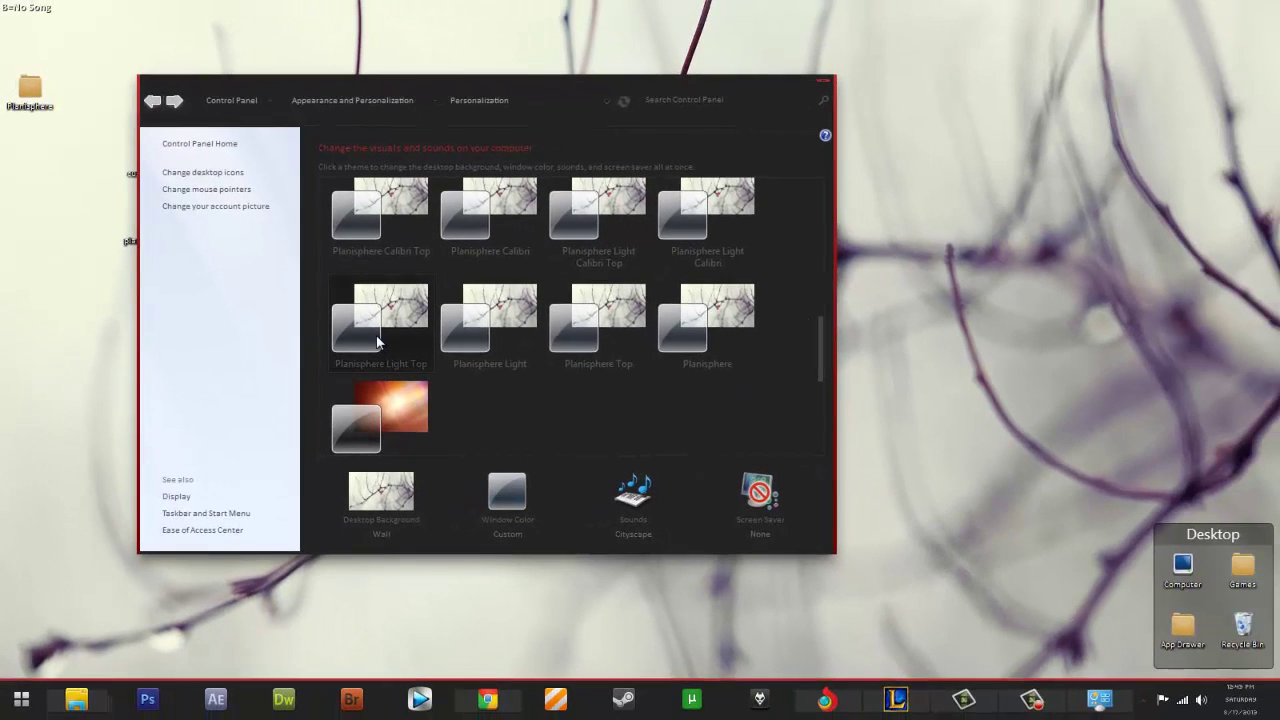
left_click(447, 384)
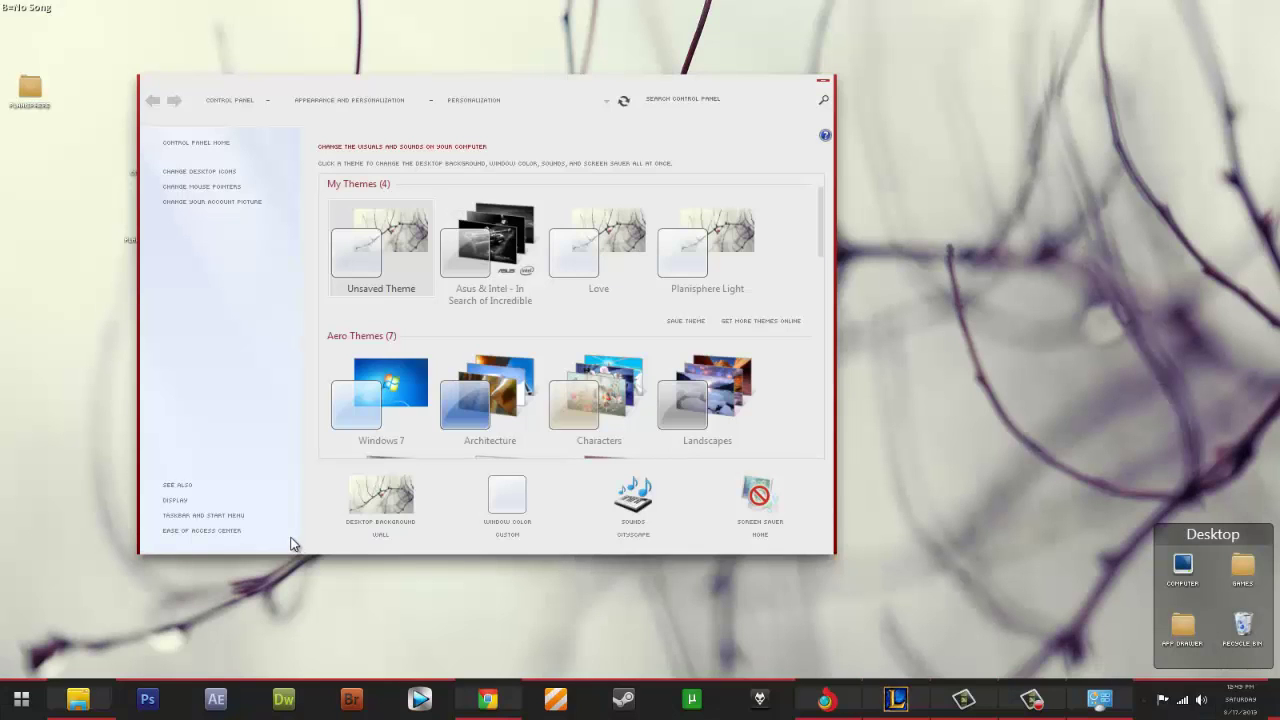
Step: Close personalization and locate the patched ExplorerFrame.dll in Planisphere > ExplorerFrame > Light > DLL X64
left_click(822, 80)
double_click(29, 90)
double_click(457, 197)
double_click(419, 214)
double_click(433, 199)
left_click(445, 196)
left_click(390, 142)
Step: Merge InstallTakeOwnership.reg from THEME > CROWN-II UPDATED > TAKEOWNERSHIP into the registry
key("alt+Tab")
double_click(388, 256)
double_click(388, 157)
double_click(386, 206)
left_click(404, 156)
right_click(404, 157)
left_click(388, 193)
double_click(404, 157)
left_click(780, 363)
left_click(840, 354)
Step: Return to the Planisphere ExplorerFrame Light DLL X64 folder and select the patched ExplorerFrame.dll
left_click(1032, 312)
left_click(534, 92)
left_click(992, 84)
left_click(337, 139)
double_click(418, 197)
double_click(420, 212)
double_click(415, 198)
left_click(409, 196)
Step: Navigate from Local Disk (C:) through the Windows folder into System32
left_click(315, 383)
double_click(412, 363)
left_click(432, 418)
key("r")
double_click(428, 222)
key("BackSpace")
scroll(440, 360, "down", 5)
left_click(440, 472)
double_click(435, 543)
Step: Search the System32 file list to locate and select the original ExplorerFrame.dll
left_click(433, 486)
scroll(433, 489, "down", 2)
scroll(440, 480, "down", 8)
scroll(447, 477, "down", 10)
scroll(440, 480, "down", 12)
left_click(432, 480)
type("saml")
left_click(501, 360)
type("eneapp")
key("Down")
key("Down")
key("Down")
Step: Rename it to ExplorerFrame.dll.backupgrayonx and paste in the patched ExplorerFrame.dll
key("Down")
key("Down")
scroll(457, 480, "down", 3)
scroll(436, 502, "down", 7)
left_click(410, 408)
left_click(424, 395)
Step: Take ownership of System32's ExplorerFrame.dll from its context menu
right_click(425, 397)
left_click(398, 410)
right_click(407, 388)
left_click(464, 54)
right_click(426, 397)
left_click(457, 366)
key("End")
key("Return")
key("ctrl+v")
Step: Check for ExplorerFrame.dll in C:\Windows\SysWOW64, then close the Explorer window
left_click(417, 178)
double_click(420, 588)
type("enefsuieventvwr")
key("Down")
key("Down")
key("Down")
key("Down")
key("Down")
left_click(416, 172)
left_click(362, 172)
left_click(1008, 153)
Step: Inspect the DLL X86 and DLL X64 folders under Planisphere > ExplorerFrame > Light, then close Explorer
double_click(30, 88)
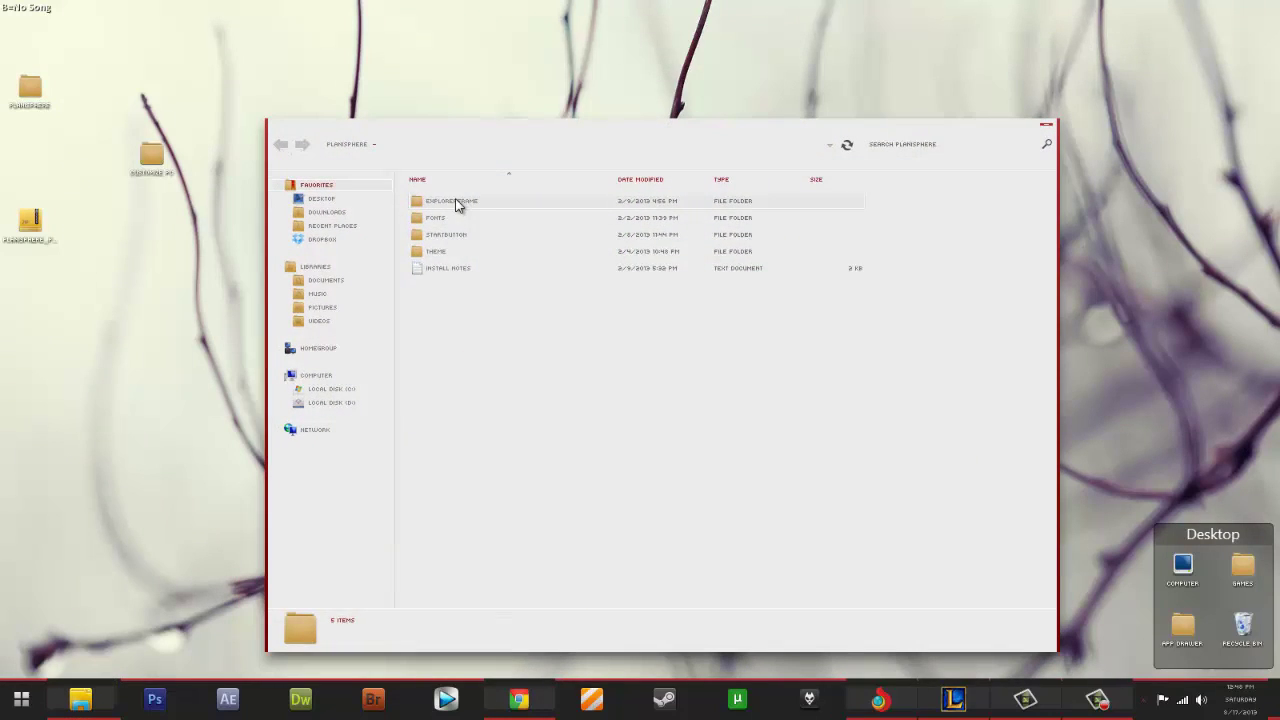
double_click(455, 204)
double_click(424, 222)
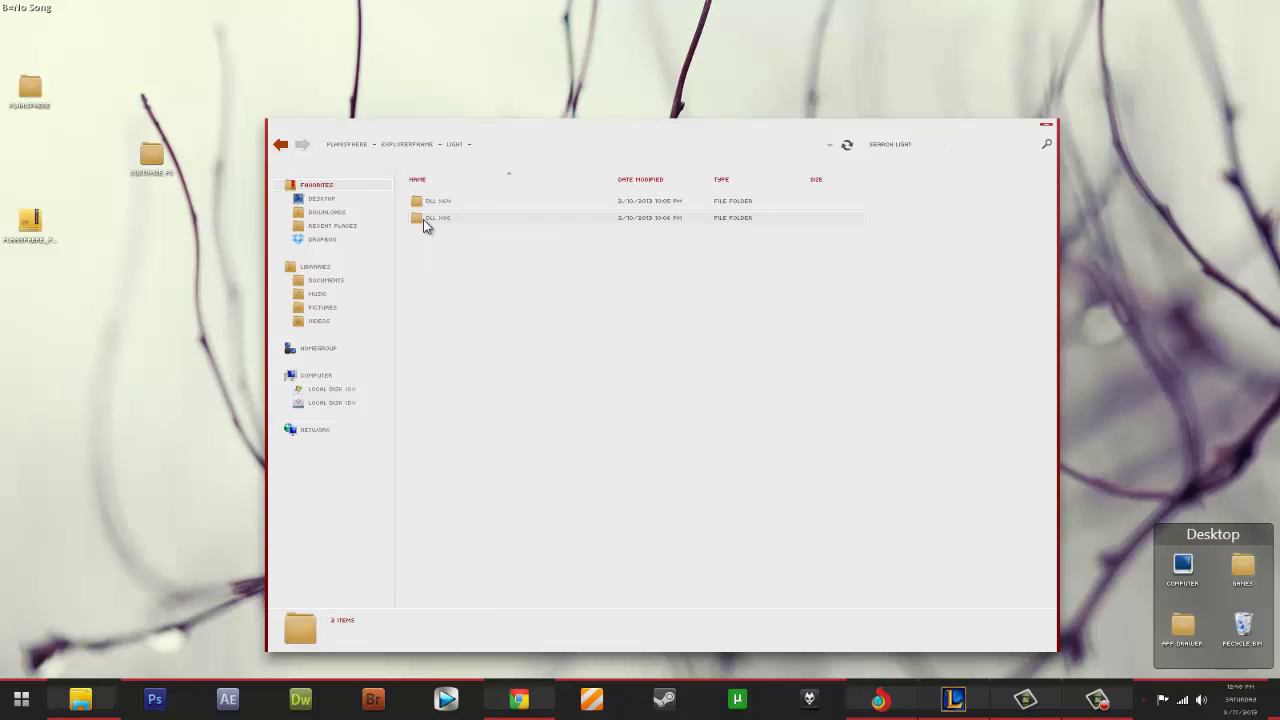
left_click(435, 207)
double_click(443, 219)
left_click(455, 147)
mouse_move(448, 224)
double_click(448, 205)
left_click(457, 146)
left_click(401, 146)
left_click(343, 144)
left_click(1045, 129)
Step: Restore Chrome and flip through its tabs to the Planisphere AvePreview page, scrolling its description
left_click(519, 700)
left_click(90, 10)
left_click(1097, 699)
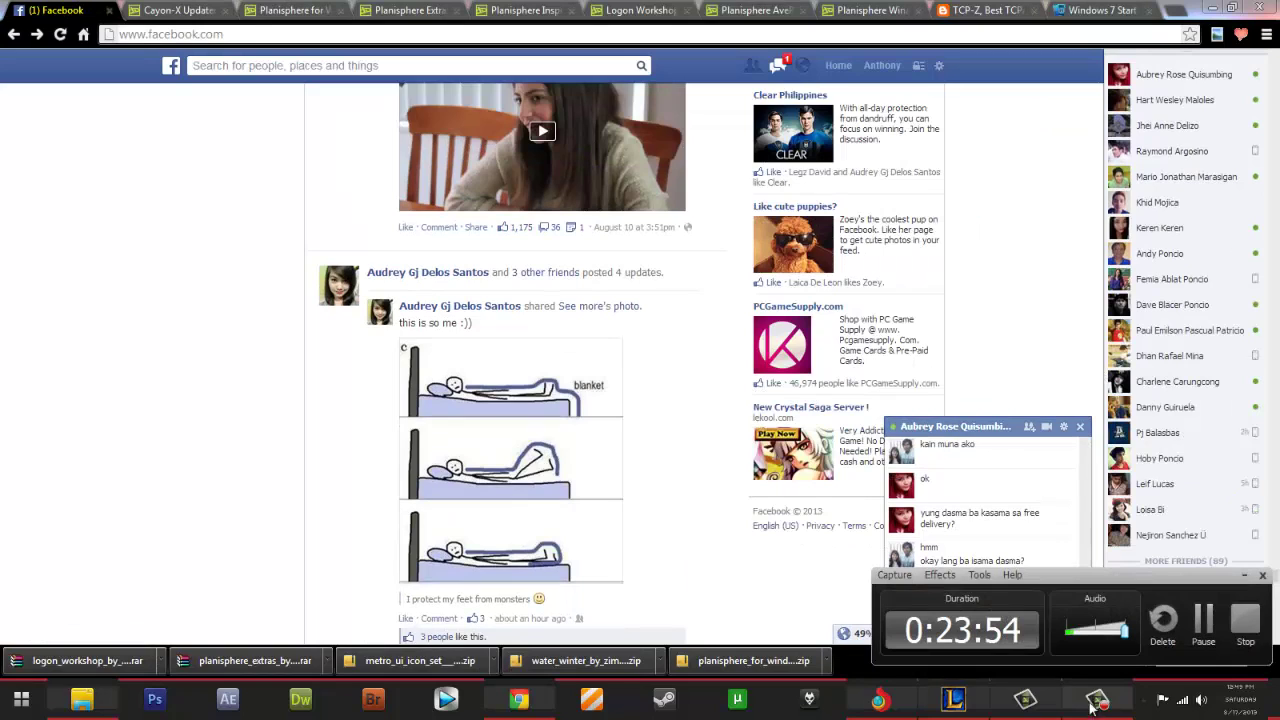
left_click(410, 10)
left_click(531, 10)
left_click(614, 11)
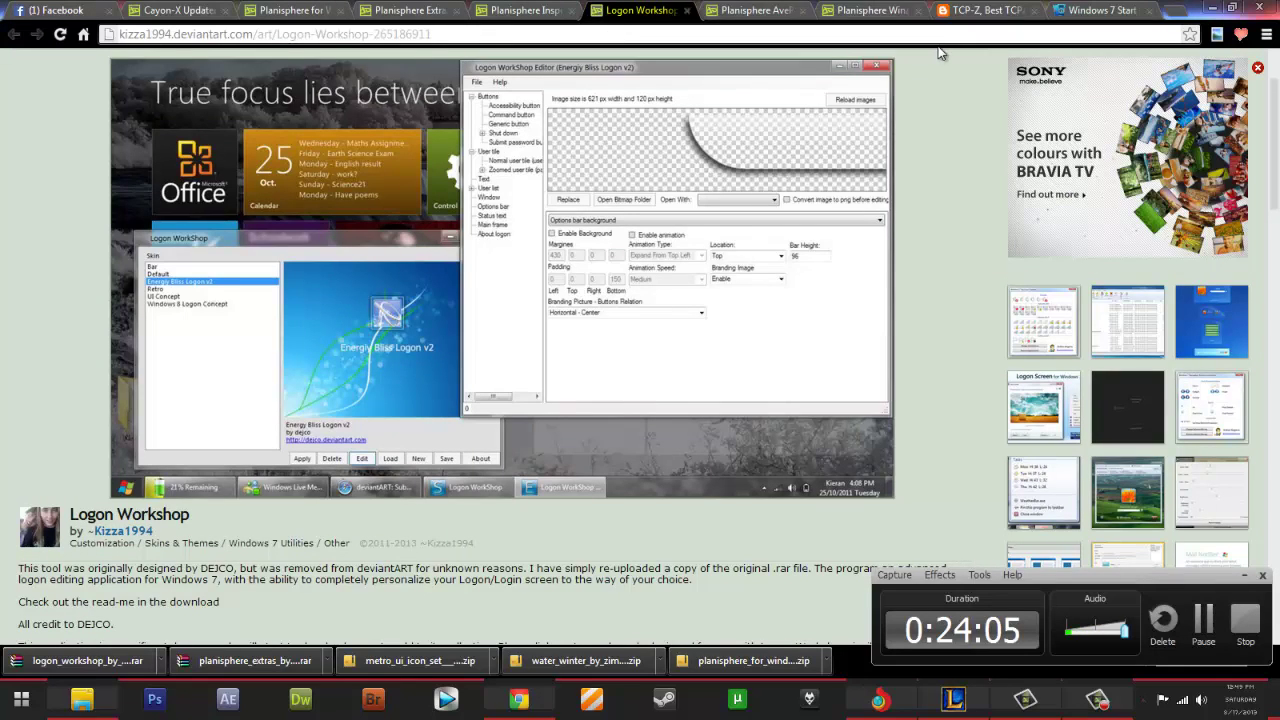
left_click(757, 11)
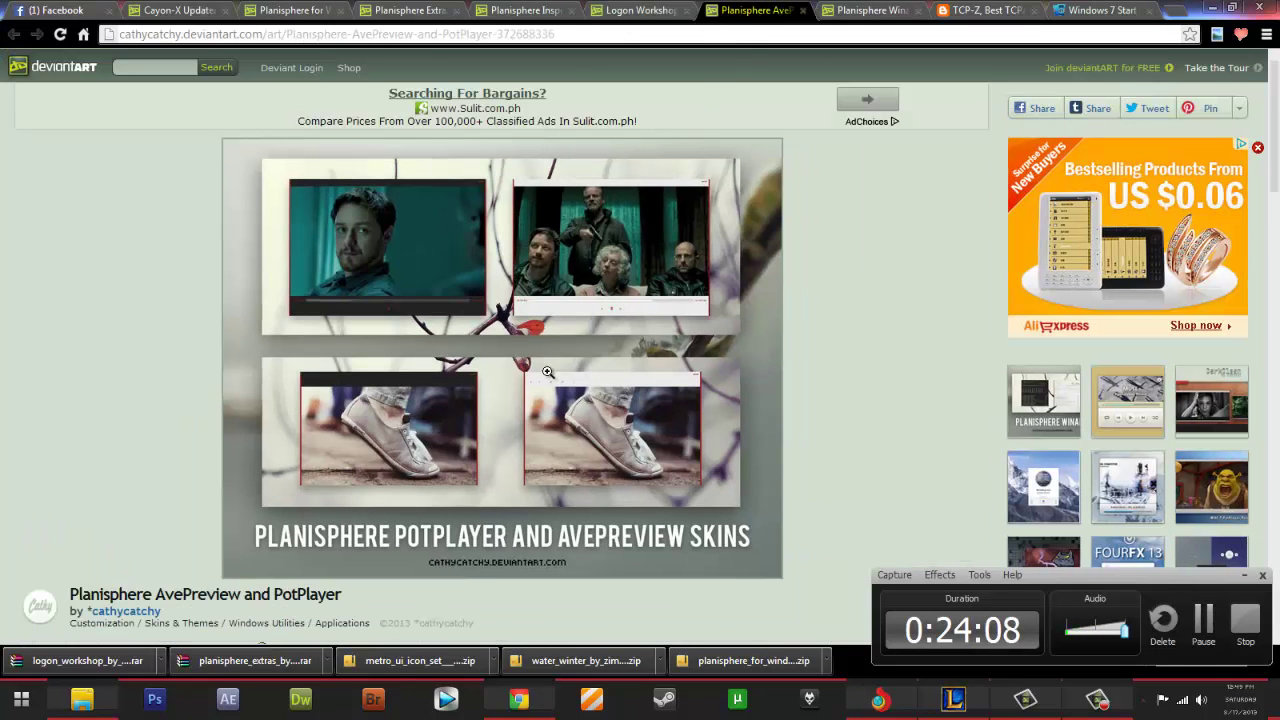
scroll(548, 374, "down", 3)
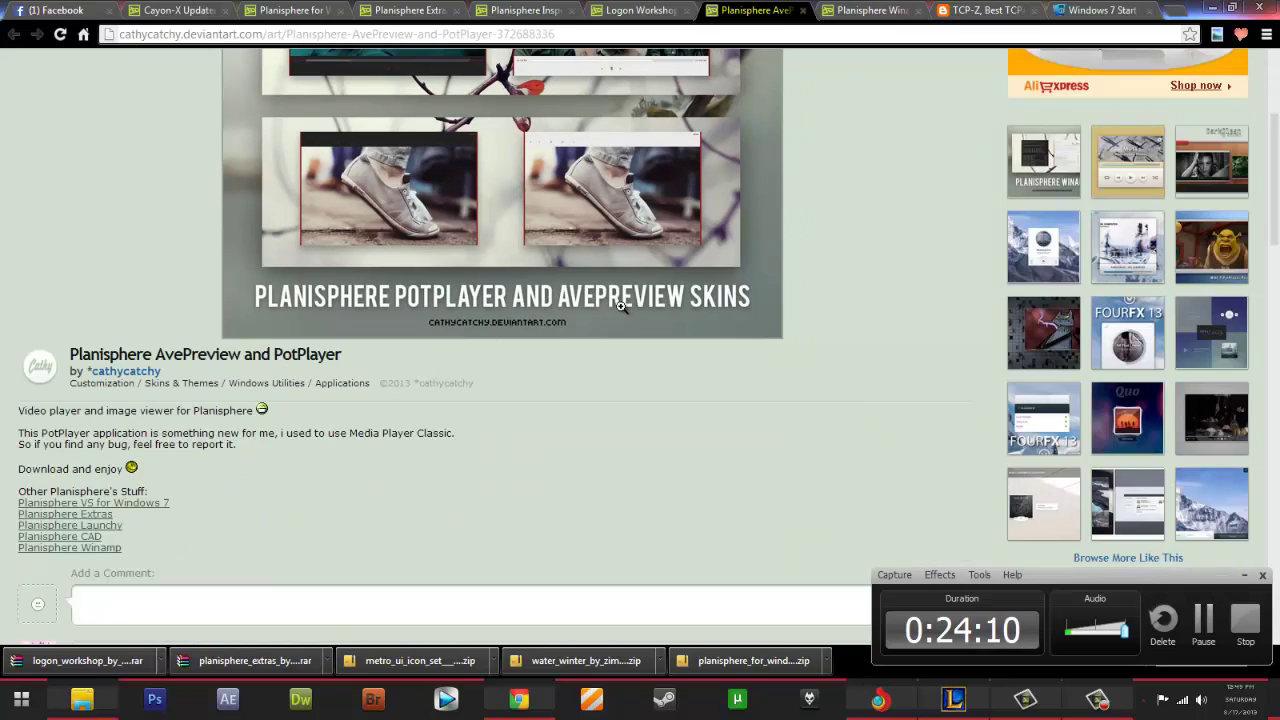
scroll(620, 308, "up", 3)
scroll(517, 320, "down", 4)
scroll(642, 306, "up", 2)
scroll(642, 306, "up", 1)
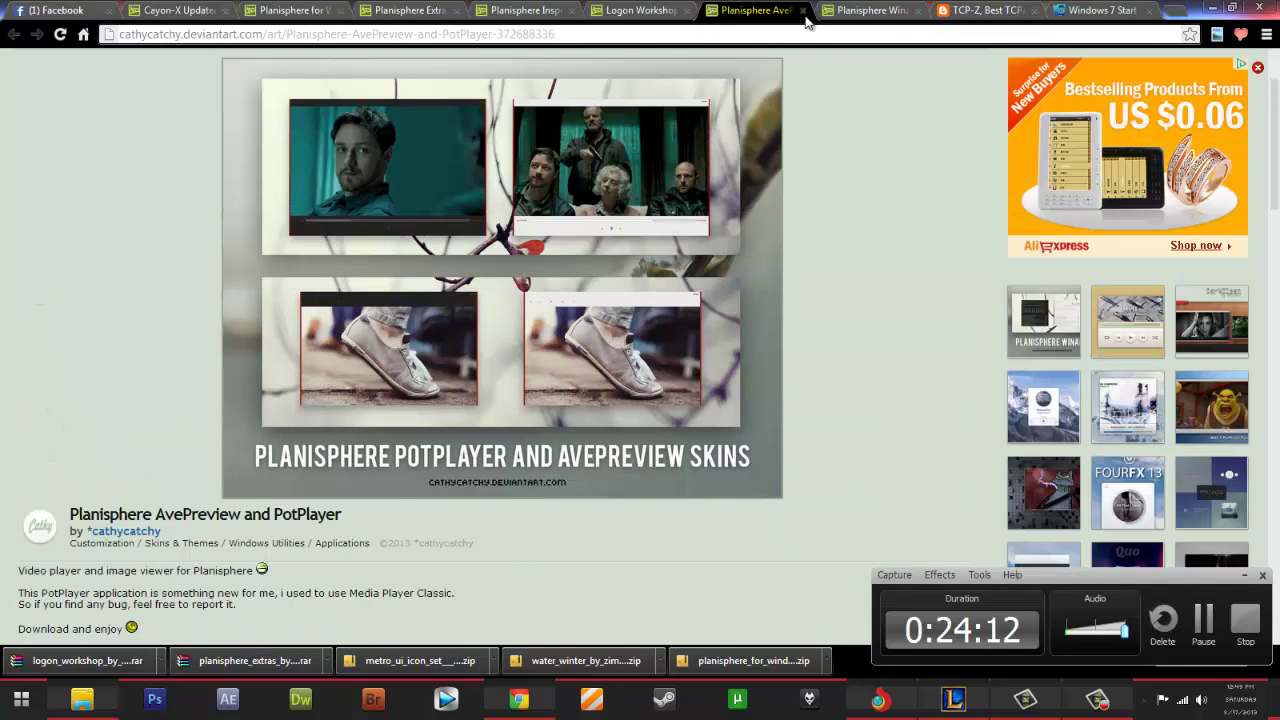